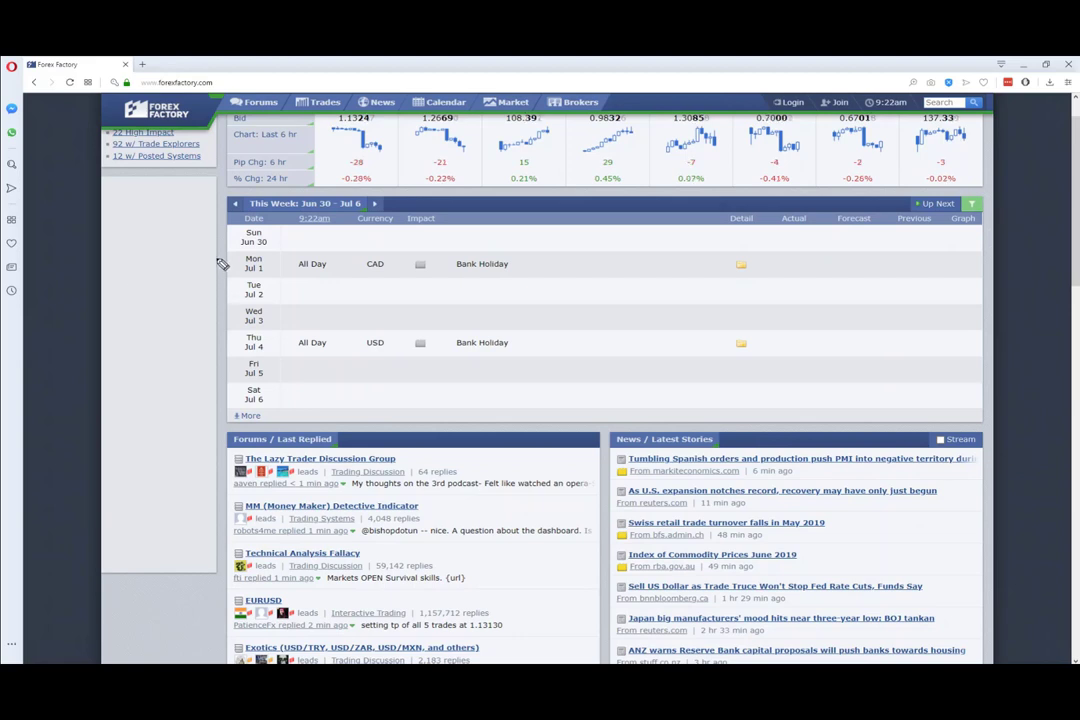
Mark the Jun 30 - Jul 6 calendar week, underline the CAD and USD bank holidays, and clear the marks.
{"action": "left_click_drag", "start_coordinate": [212, 198], "coordinate": [217, 416]}
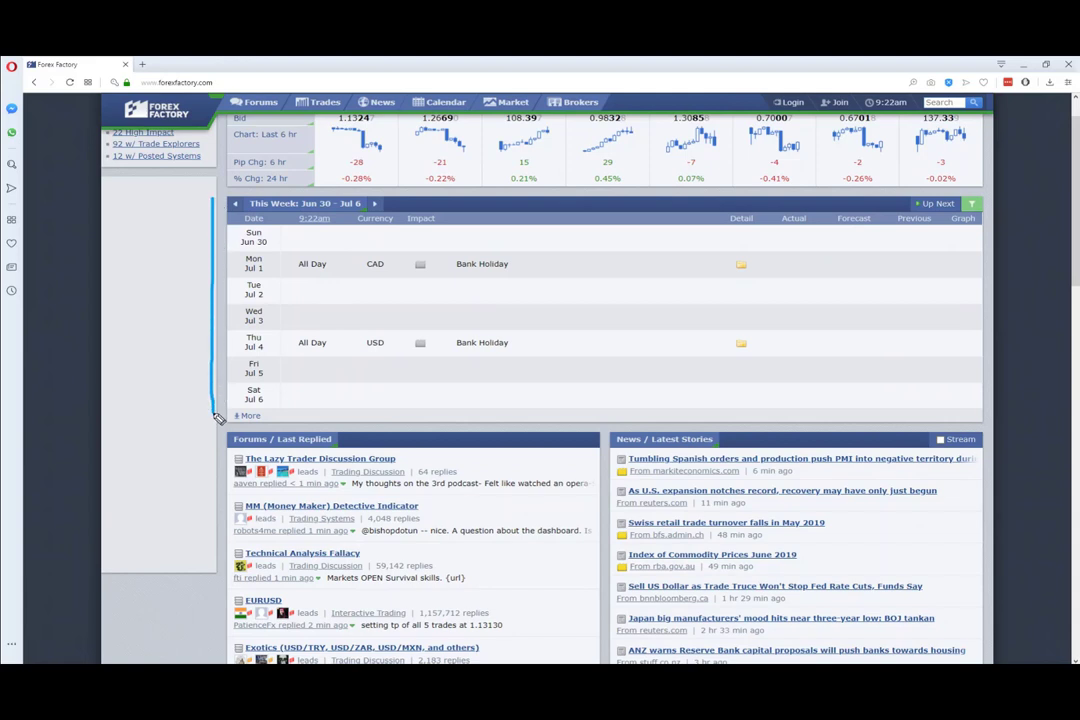
{"action": "left_click_drag", "start_coordinate": [222, 352], "coordinate": [270, 352]}
{"action": "left_click_drag", "start_coordinate": [457, 352], "coordinate": [527, 352]}
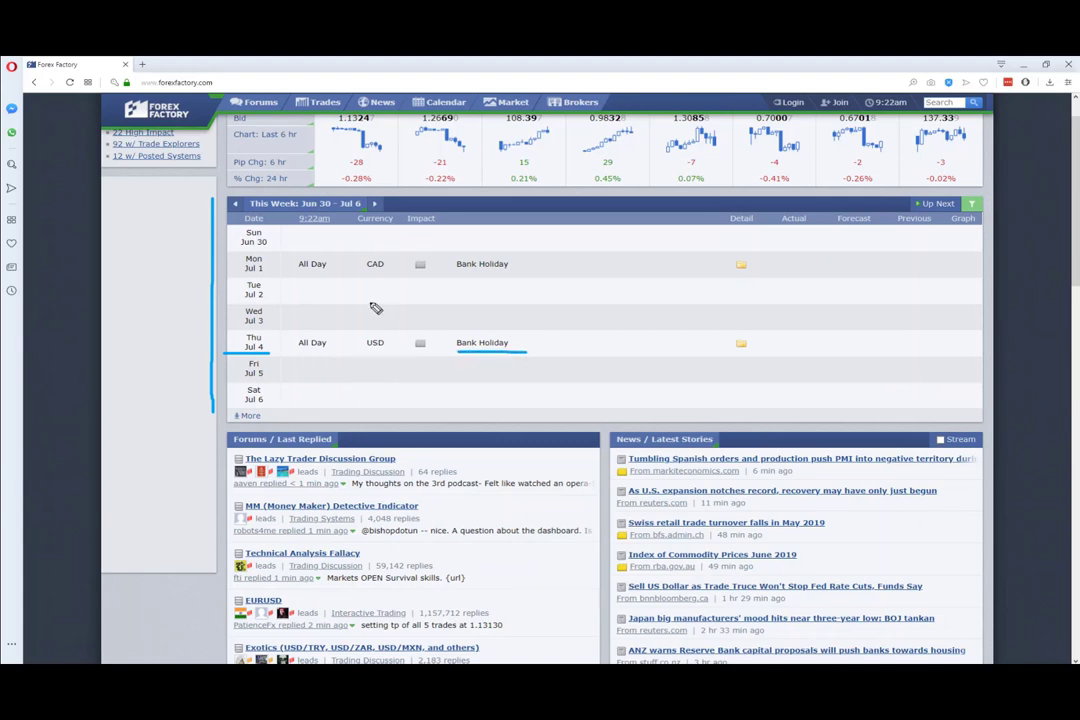
{"action": "mouse_move", "coordinate": [241, 280]}
{"action": "left_mouse_down"}
{"action": "mouse_move", "coordinate": [537, 286]}
{"action": "mouse_move", "coordinate": [530, 248]}
{"action": "left_mouse_up"}
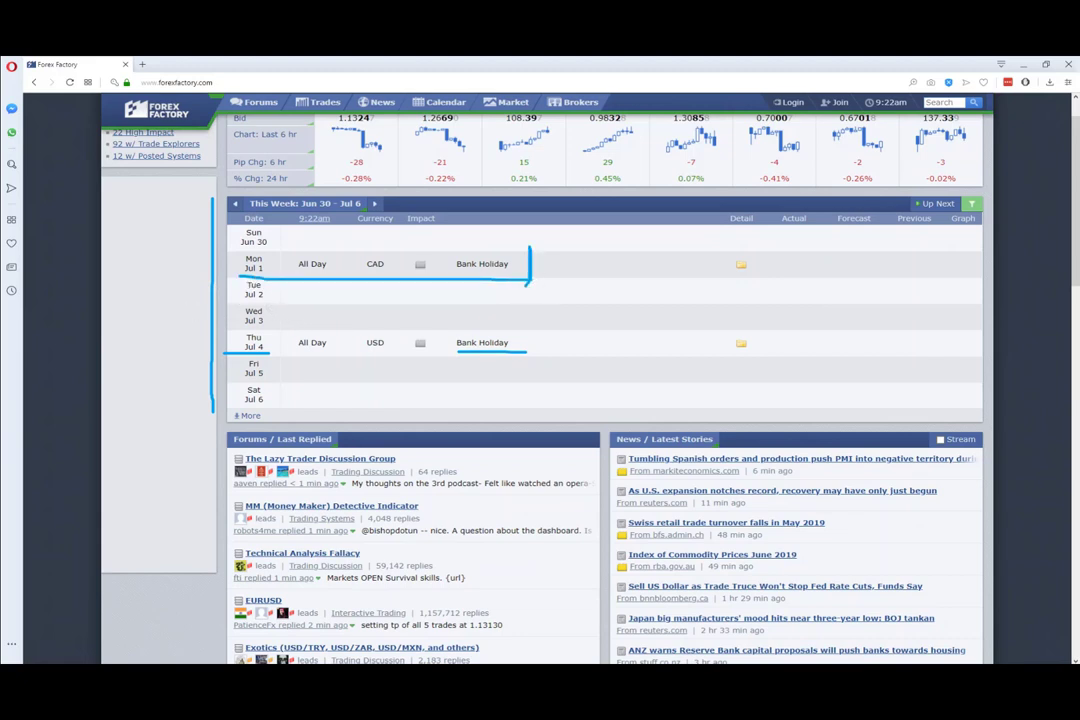
{"action": "key", "text": "Escape"}
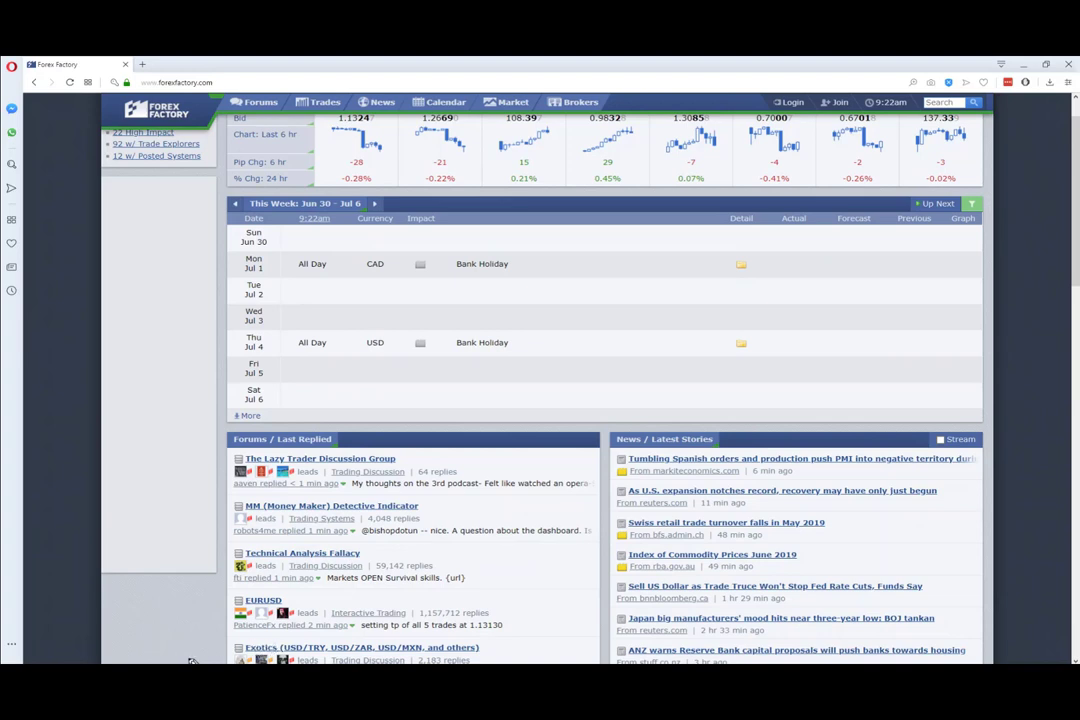
Switch to the FXOpen MetaTrader 4 terminal and display the EURUSD H1 chart containing the Delta scanner.
{"action": "key", "text": "alt+Tab"}
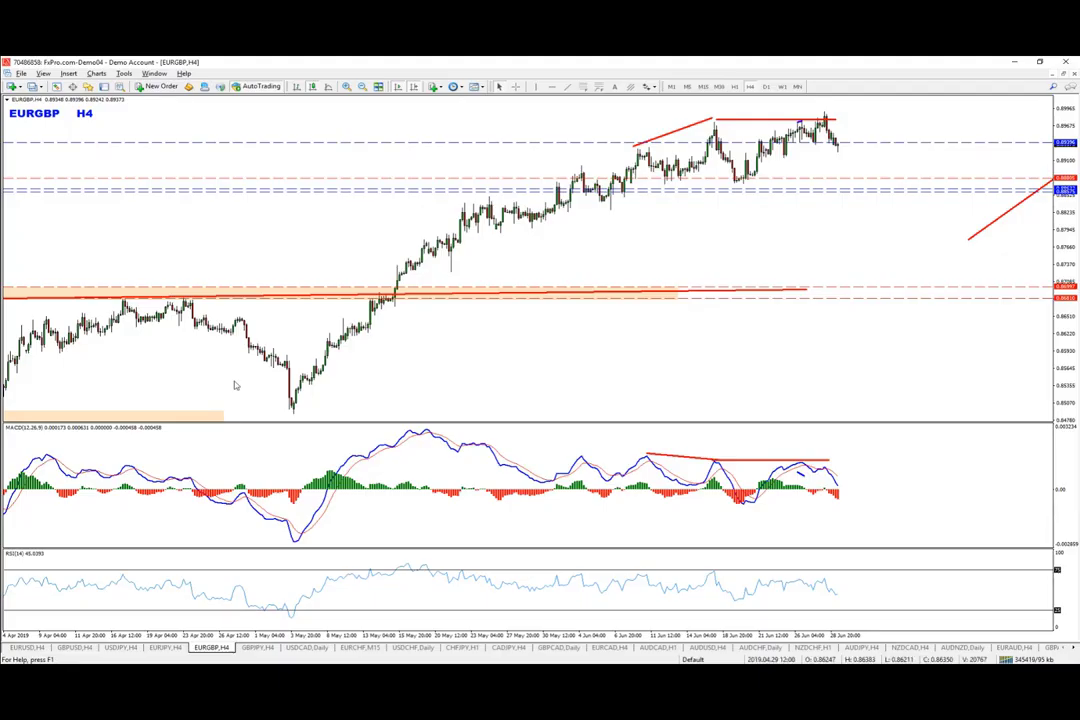
{"action": "key", "text": "alt+Tab"}
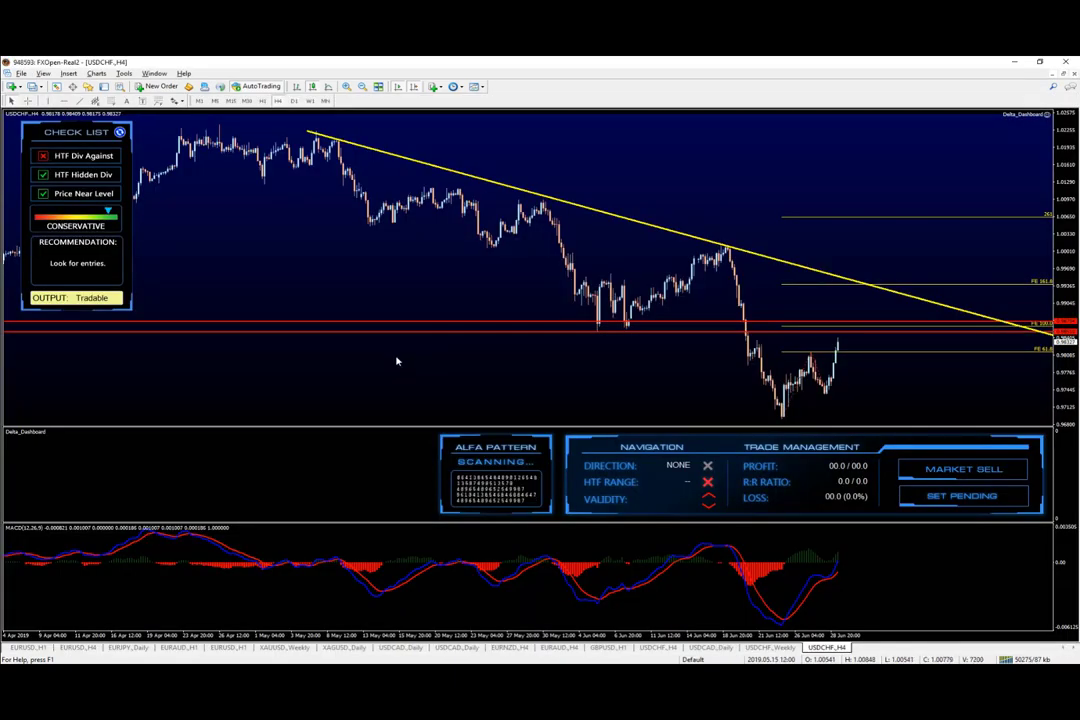
{"action": "key", "text": "ctrl+Tab"}
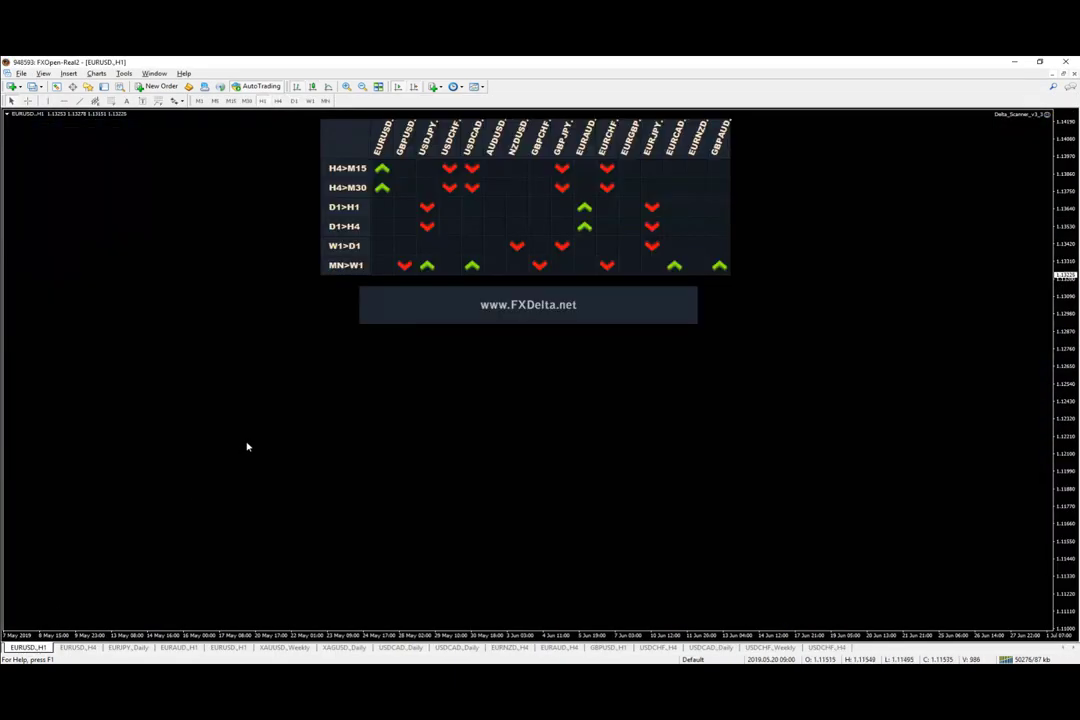
Outline the USDCHF bearish signals in the scanner, underline the H4>M30 row label, and clear the annotations.
{"action": "key", "text": "ctrl+2"}
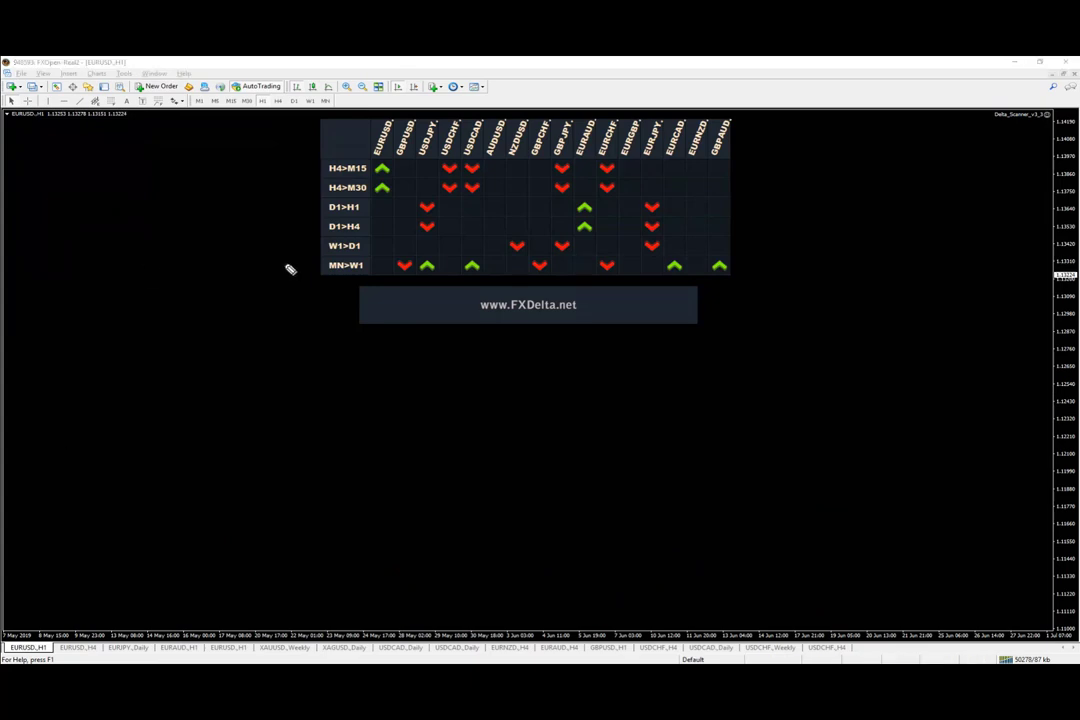
{"action": "mouse_move", "coordinate": [436, 118]}
{"action": "left_mouse_down"}
{"action": "mouse_move", "coordinate": [430, 204]}
{"action": "mouse_move", "coordinate": [462, 204]}
{"action": "mouse_move", "coordinate": [461, 116]}
{"action": "mouse_move", "coordinate": [436, 113]}
{"action": "left_mouse_up"}
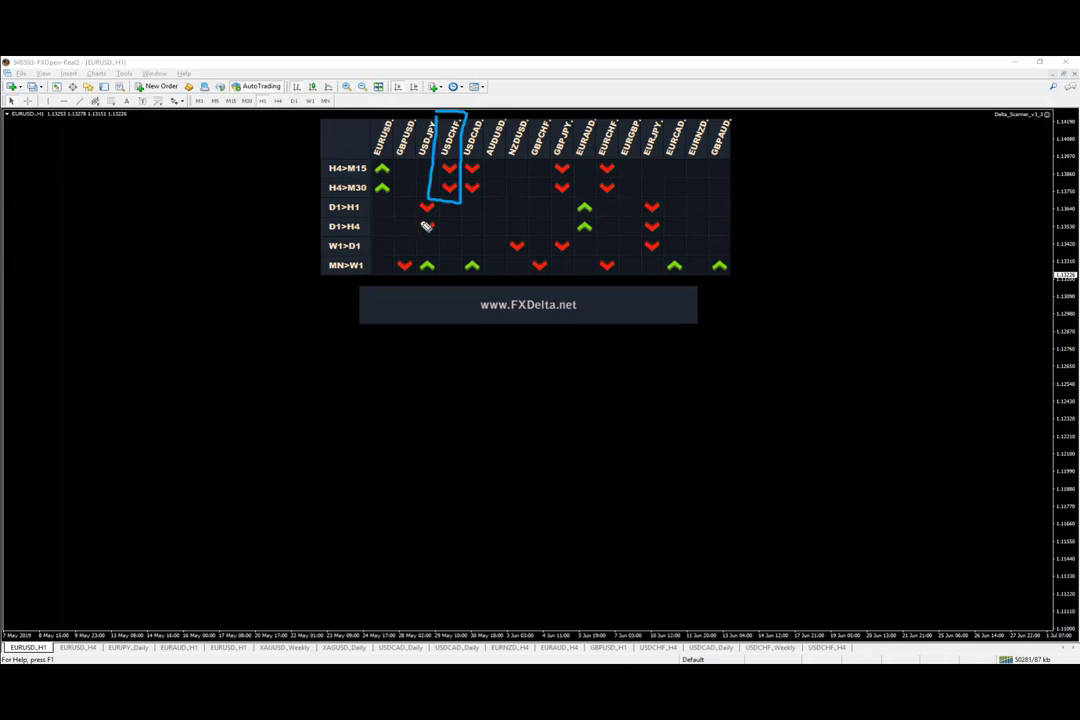
{"action": "left_click_drag", "start_coordinate": [443, 206], "coordinate": [456, 206]}
{"action": "key", "text": "e"}
{"action": "left_click_drag", "start_coordinate": [330, 192], "coordinate": [355, 192]}
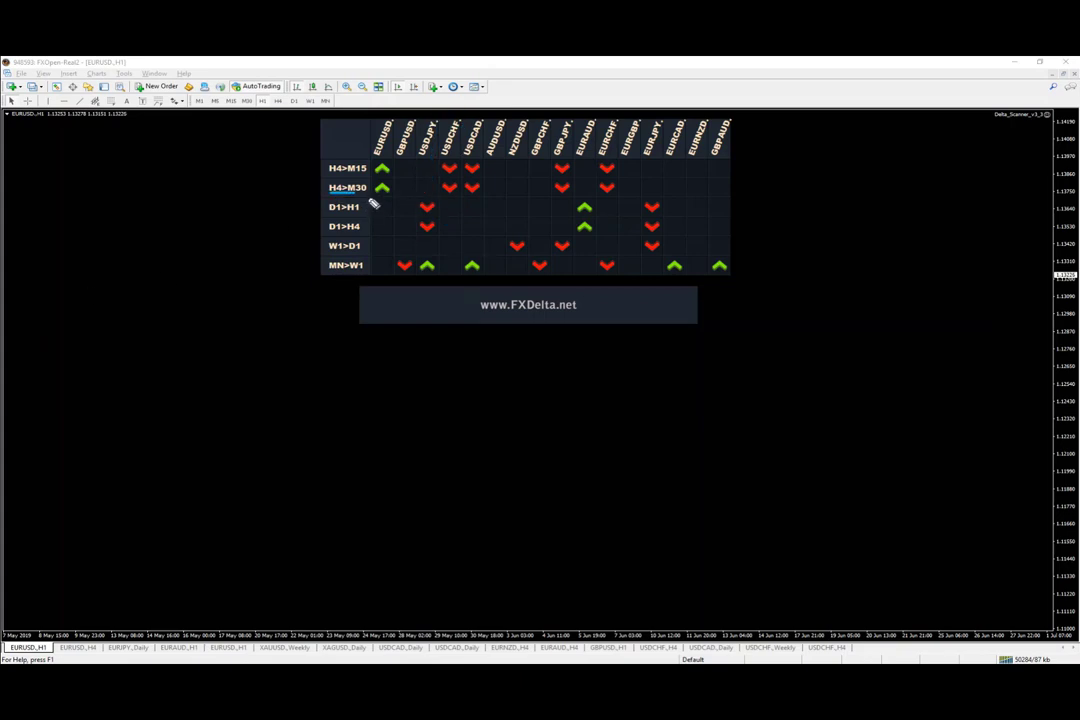
{"action": "left_click_drag", "start_coordinate": [446, 166], "coordinate": [463, 165]}
{"action": "key", "text": "e"}
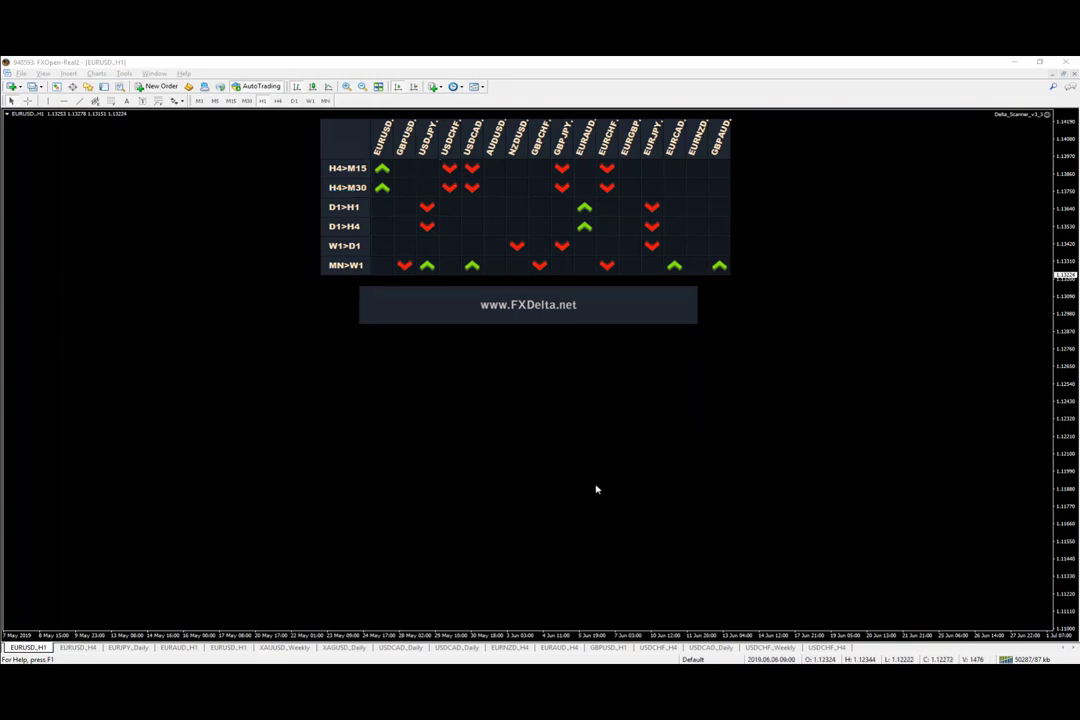
Open the USDCHF H4 chart, mark the June decline and its MACD section with the pen, and erase the marks.
{"action": "left_click", "coordinate": [826, 647]}
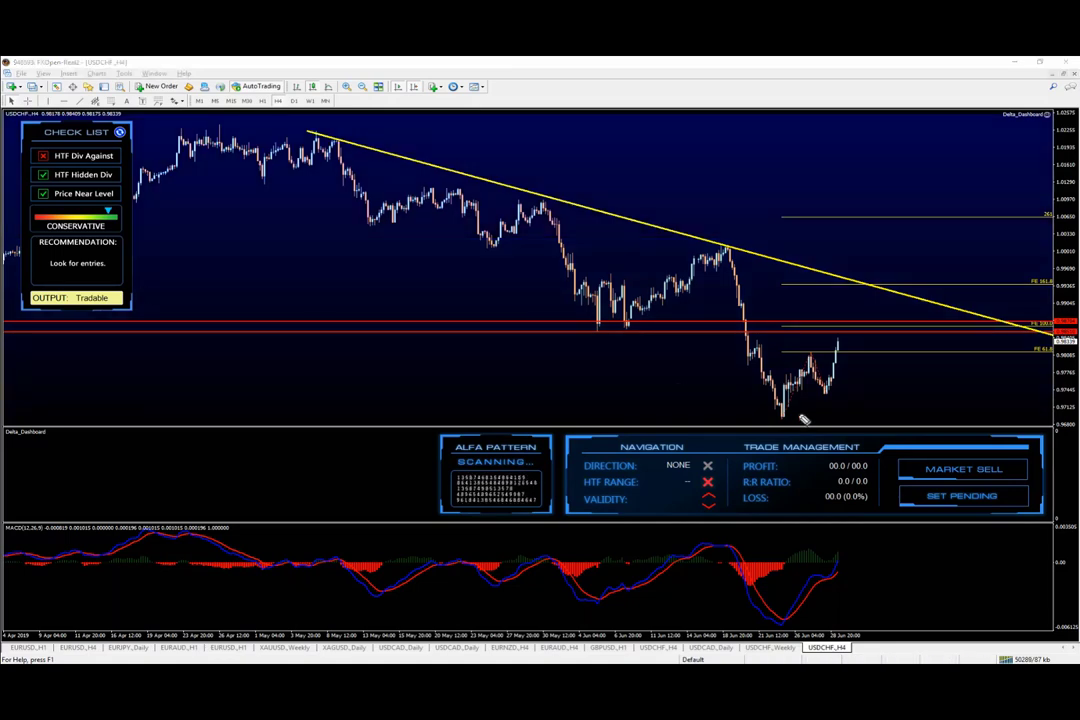
{"action": "left_click_drag", "start_coordinate": [694, 240], "coordinate": [770, 445]}
{"action": "mouse_move", "coordinate": [742, 565]}
{"action": "left_mouse_down"}
{"action": "mouse_move", "coordinate": [738, 550]}
{"action": "mouse_move", "coordinate": [676, 578]}
{"action": "left_mouse_up"}
{"action": "key", "text": "Delete"}
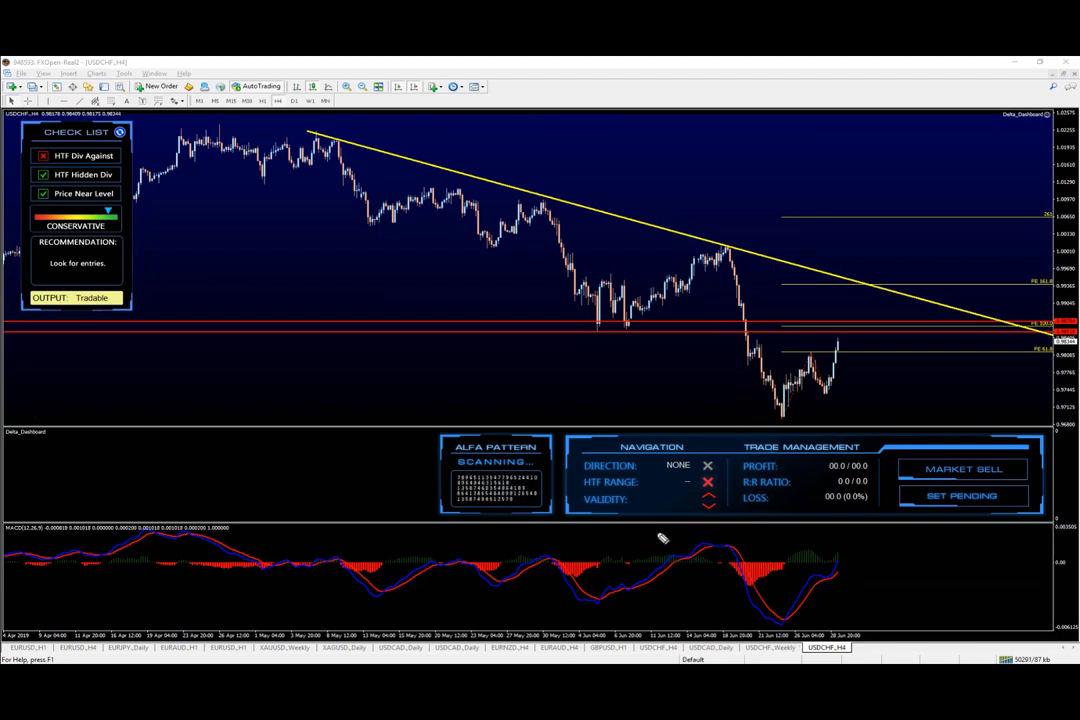
Circle the swing high at FE 61.8, extend a level line through it, trace the zigzag from the June low, and clear the drawing.
{"action": "left_click_drag", "start_coordinate": [808, 346], "coordinate": [799, 352]}
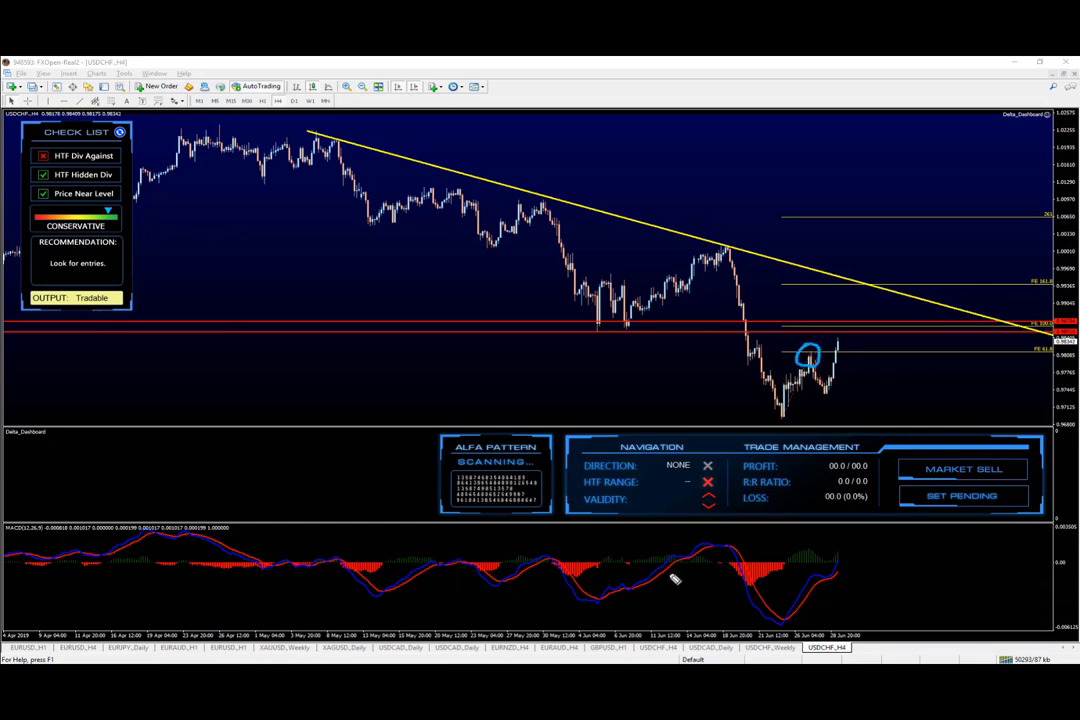
{"action": "left_click_drag", "start_coordinate": [771, 350], "coordinate": [968, 355]}
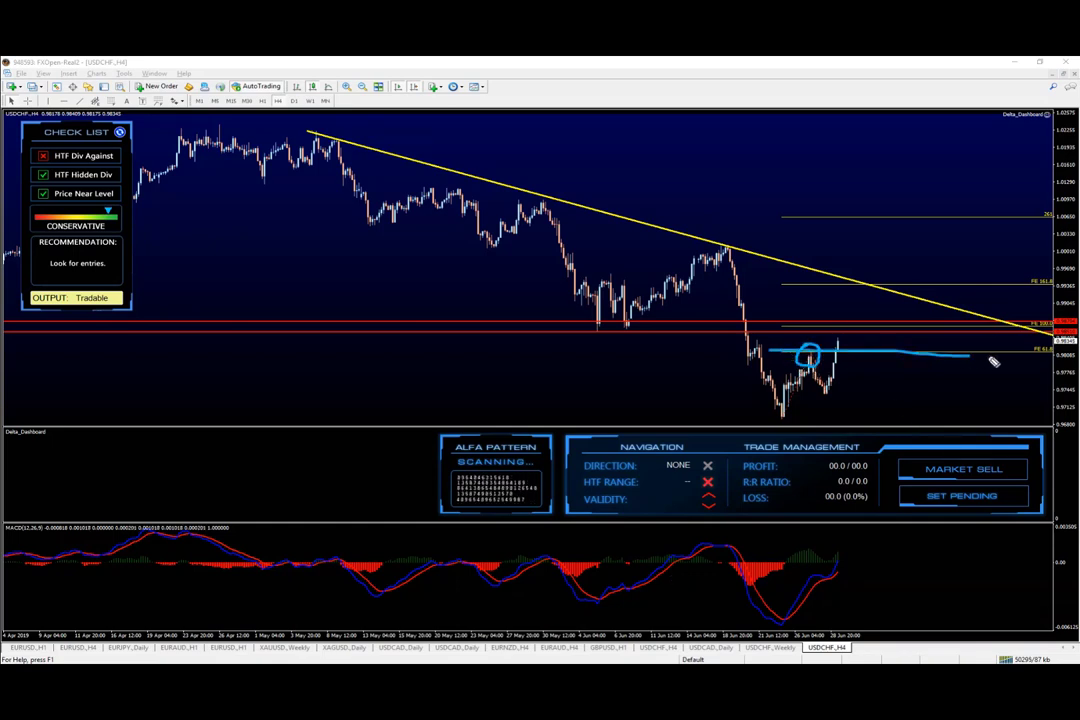
{"action": "mouse_move", "coordinate": [781, 413]}
{"action": "left_mouse_down"}
{"action": "mouse_move", "coordinate": [812, 366]}
{"action": "mouse_move", "coordinate": [820, 393]}
{"action": "mouse_move", "coordinate": [843, 348]}
{"action": "mouse_move", "coordinate": [897, 358]}
{"action": "mouse_move", "coordinate": [886, 350]}
{"action": "left_mouse_up"}
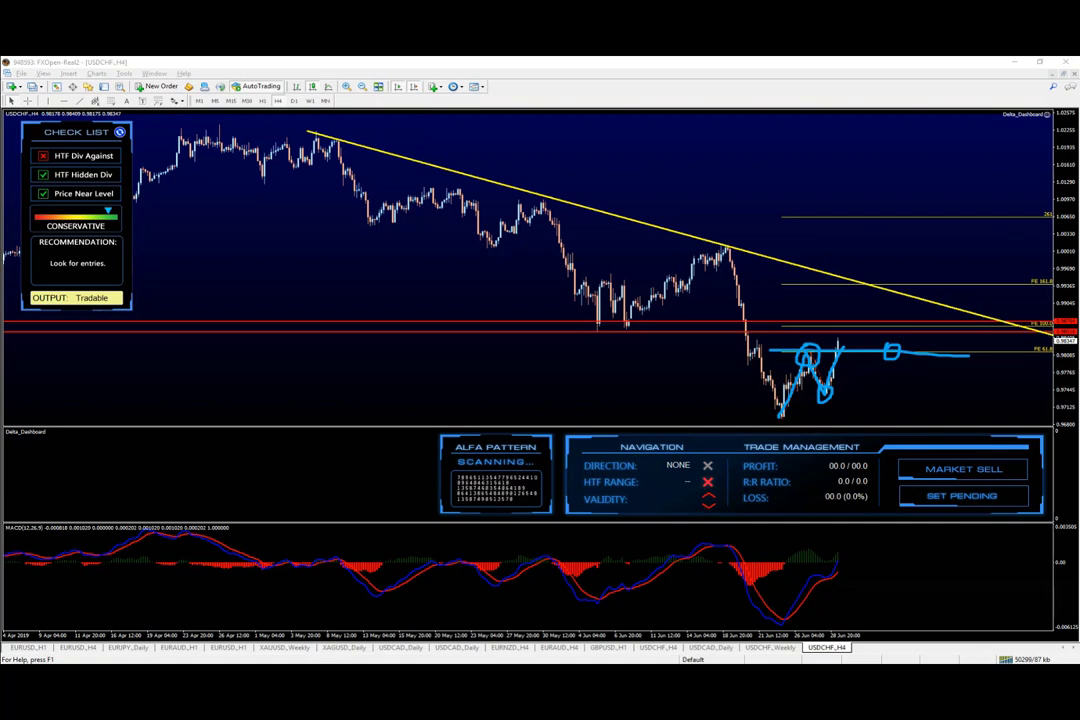
{"action": "key", "text": "e"}
Circle the FE 100.0 and FE 161.8 levels and add short strokes at the recent low and the latest candles.
{"action": "mouse_move", "coordinate": [898, 323]}
{"action": "left_mouse_down"}
{"action": "mouse_move", "coordinate": [908, 336]}
{"action": "mouse_move", "coordinate": [897, 345]}
{"action": "left_mouse_up"}
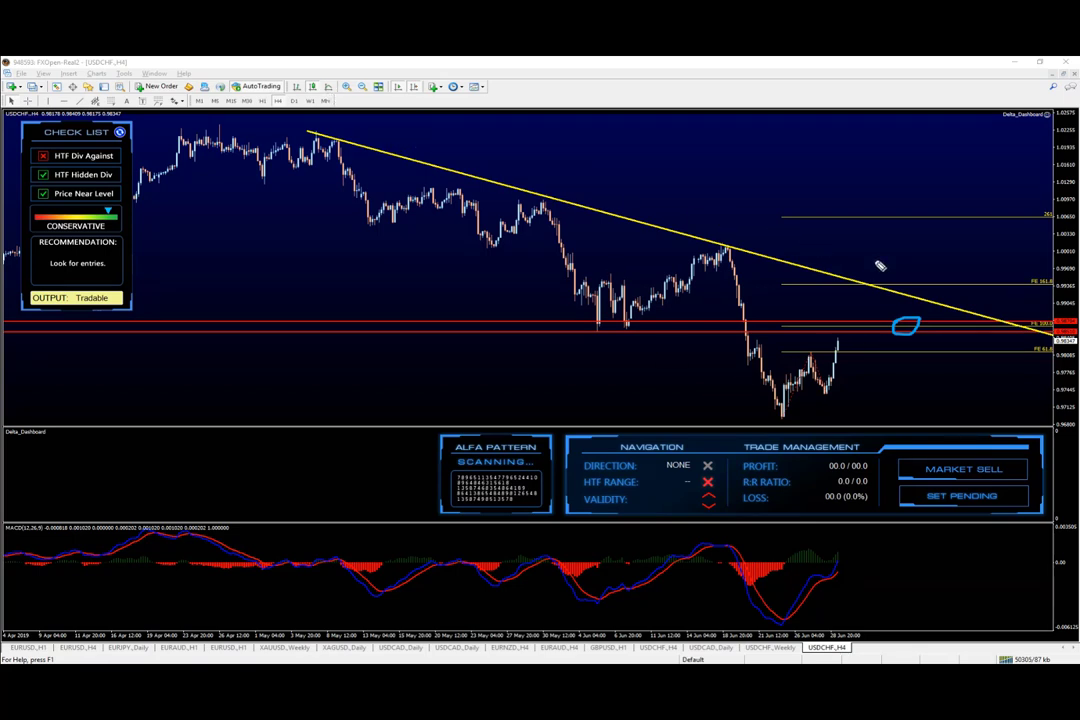
{"action": "left_click_drag", "start_coordinate": [892, 282], "coordinate": [893, 281]}
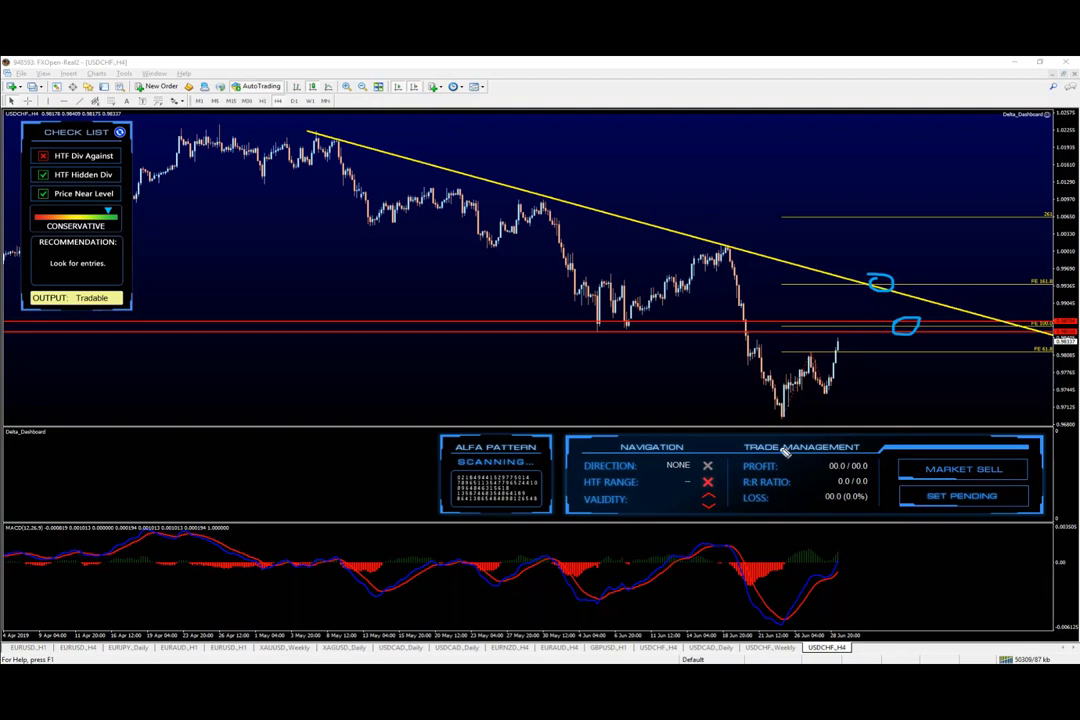
{"action": "left_click_drag", "start_coordinate": [768, 374], "coordinate": [803, 390]}
{"action": "left_click_drag", "start_coordinate": [833, 349], "coordinate": [854, 365]}
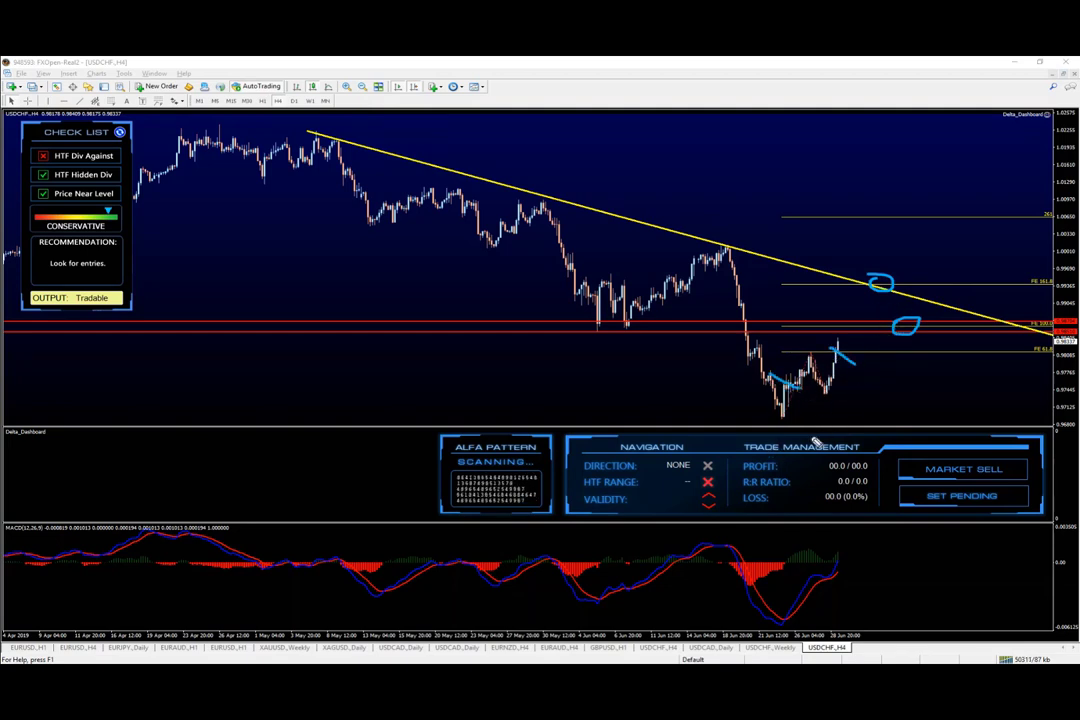
Highlight the red resistance zone at the price scale and along the early June lows, circle the D1 timeframe, and clear all marks.
{"action": "left_click_drag", "start_coordinate": [1045, 312], "coordinate": [1040, 314]}
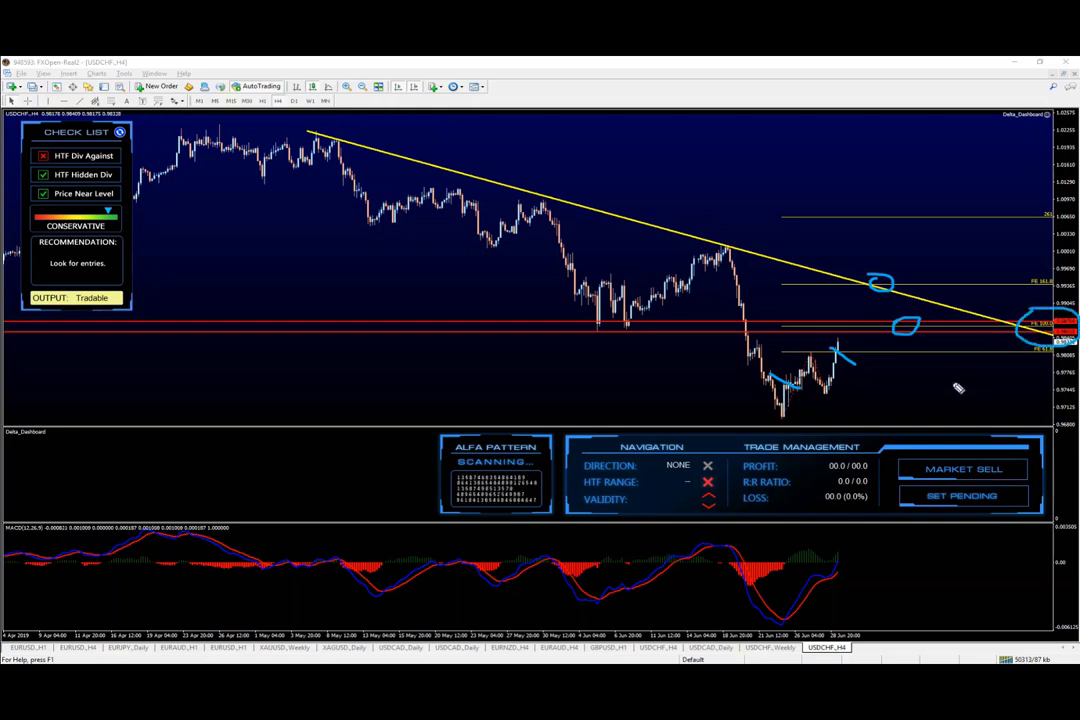
{"action": "left_click_drag", "start_coordinate": [567, 320], "coordinate": [688, 320]}
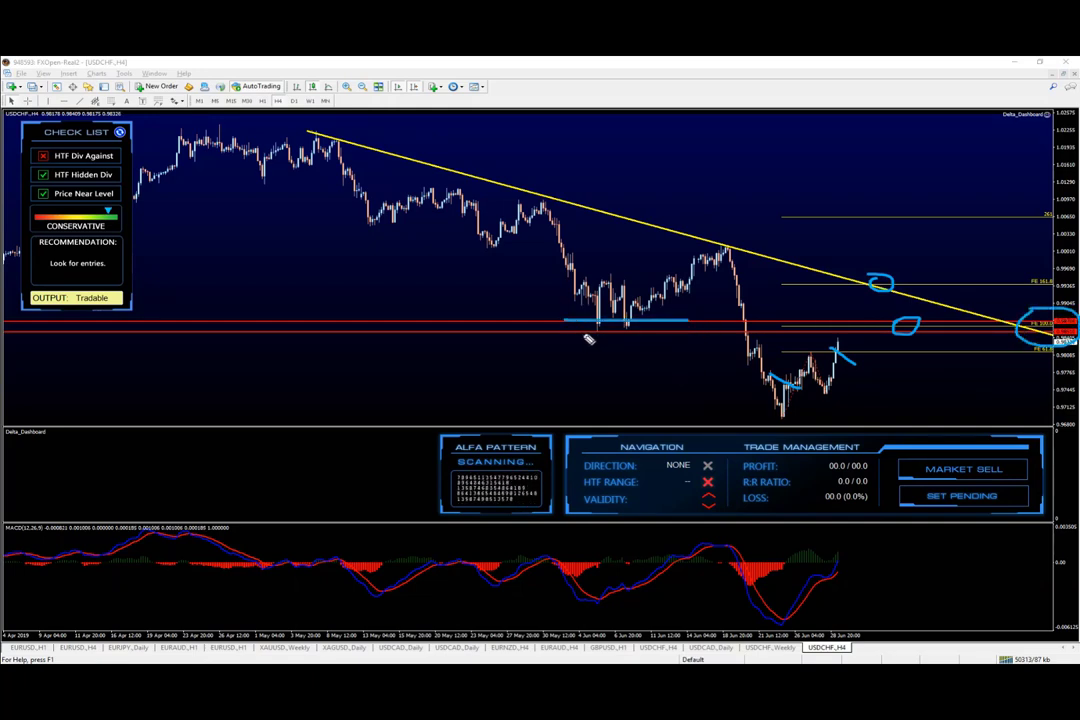
{"action": "left_click_drag", "start_coordinate": [255, 326], "coordinate": [422, 327]}
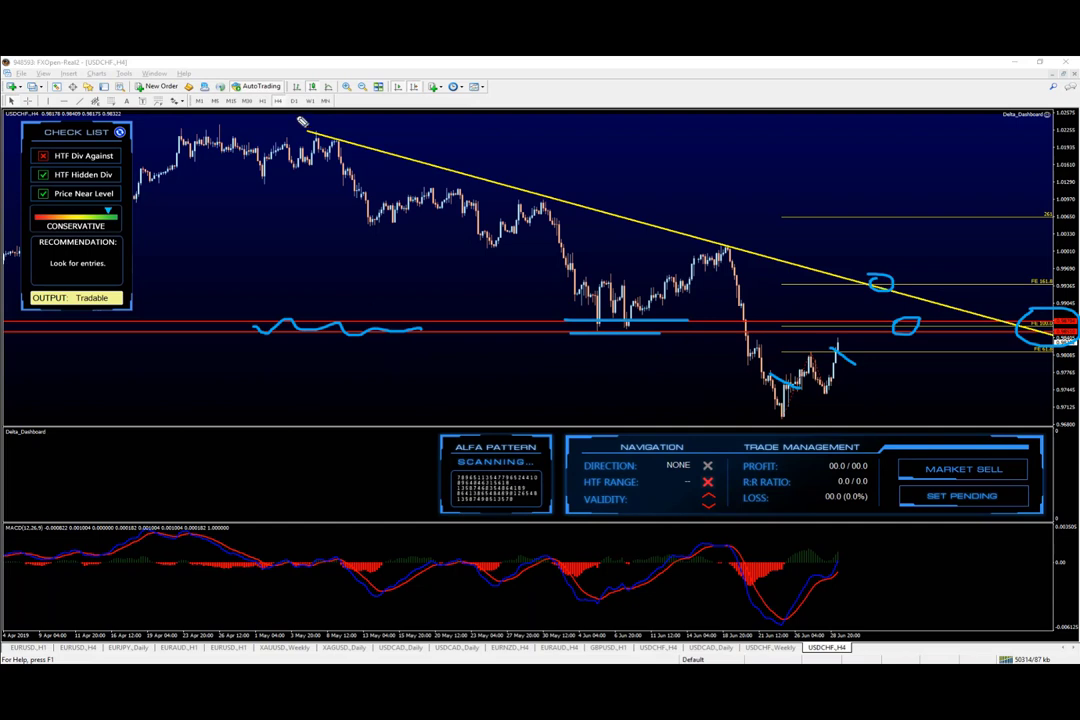
{"action": "left_click_drag", "start_coordinate": [292, 107], "coordinate": [298, 106]}
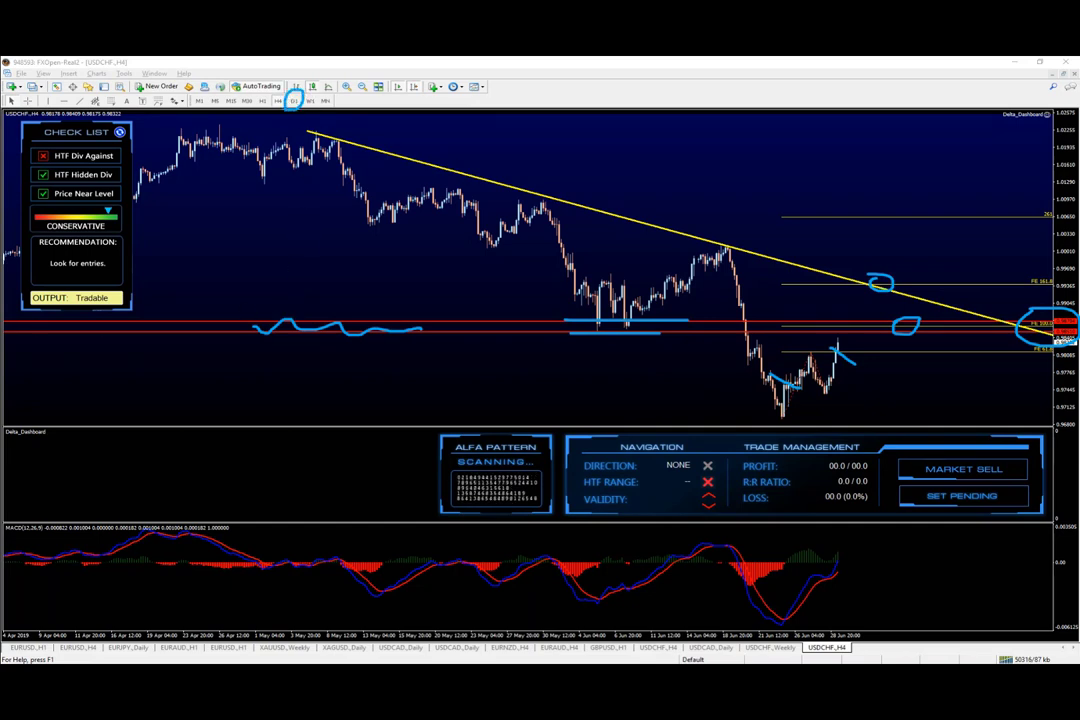
{"action": "key", "text": "e"}
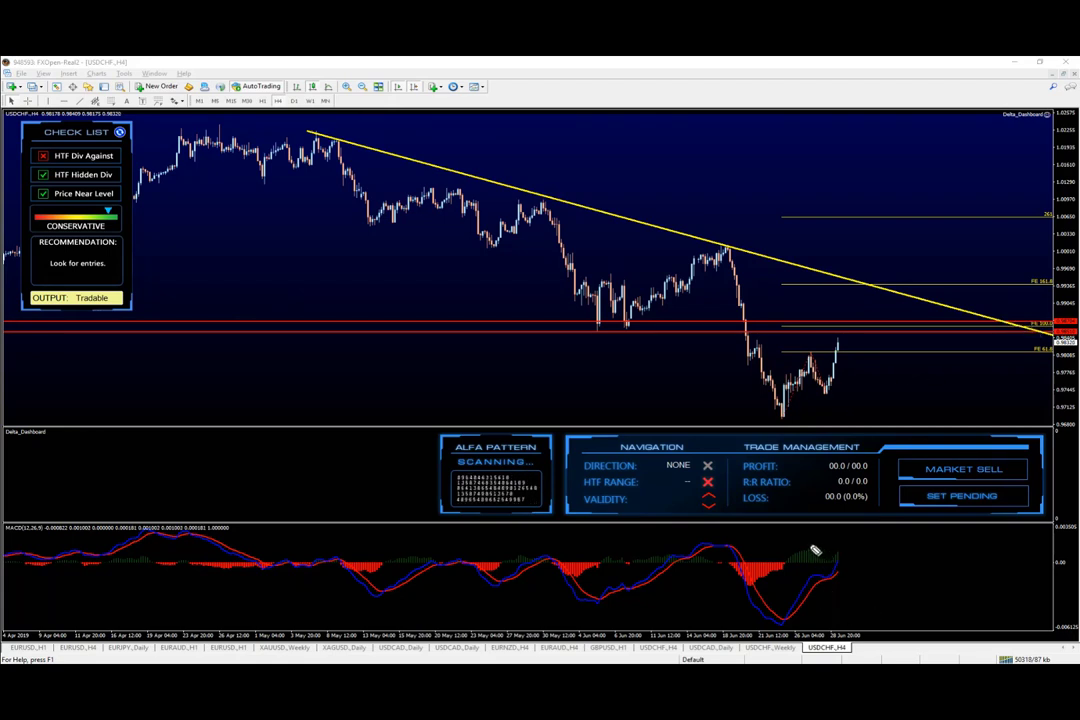
Mark the latest MACD histogram peaks on the USDCHF H4 chart with pen strokes and clear them.
{"action": "left_click_drag", "start_coordinate": [810, 547], "coordinate": [842, 556]}
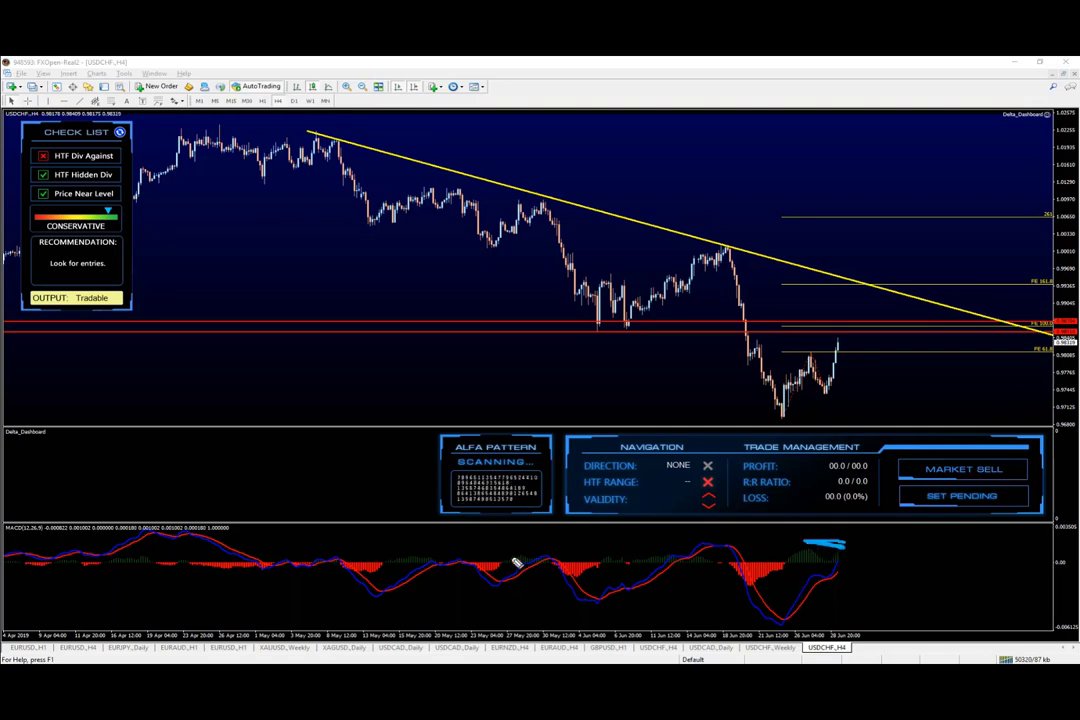
{"action": "mouse_move", "coordinate": [838, 545]}
{"action": "left_mouse_down"}
{"action": "mouse_move", "coordinate": [859, 556]}
{"action": "mouse_move", "coordinate": [828, 548]}
{"action": "left_mouse_up"}
{"action": "key", "text": "e"}
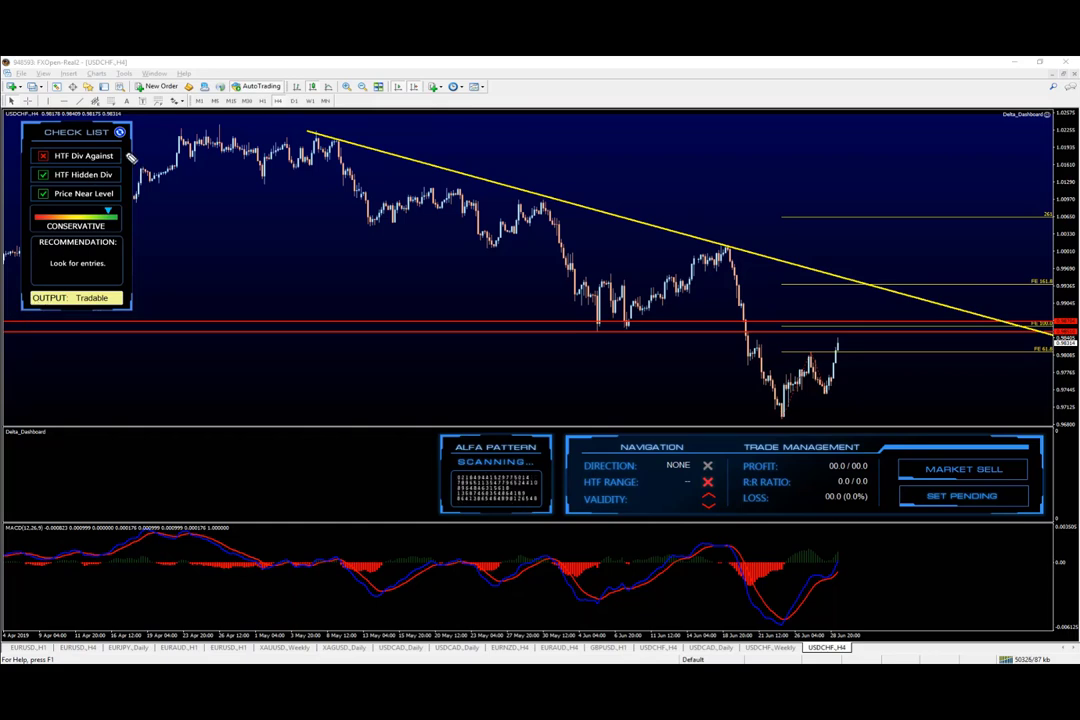
Point an arrow at HTF Div Against, draw an X, underline HTF Hidden Div, mark the MACD peaks, and circle the FE 100.0 zone.
{"action": "mouse_move", "coordinate": [121, 154]}
{"action": "left_mouse_down"}
{"action": "mouse_move", "coordinate": [140, 154]}
{"action": "mouse_move", "coordinate": [130, 160]}
{"action": "left_mouse_up"}
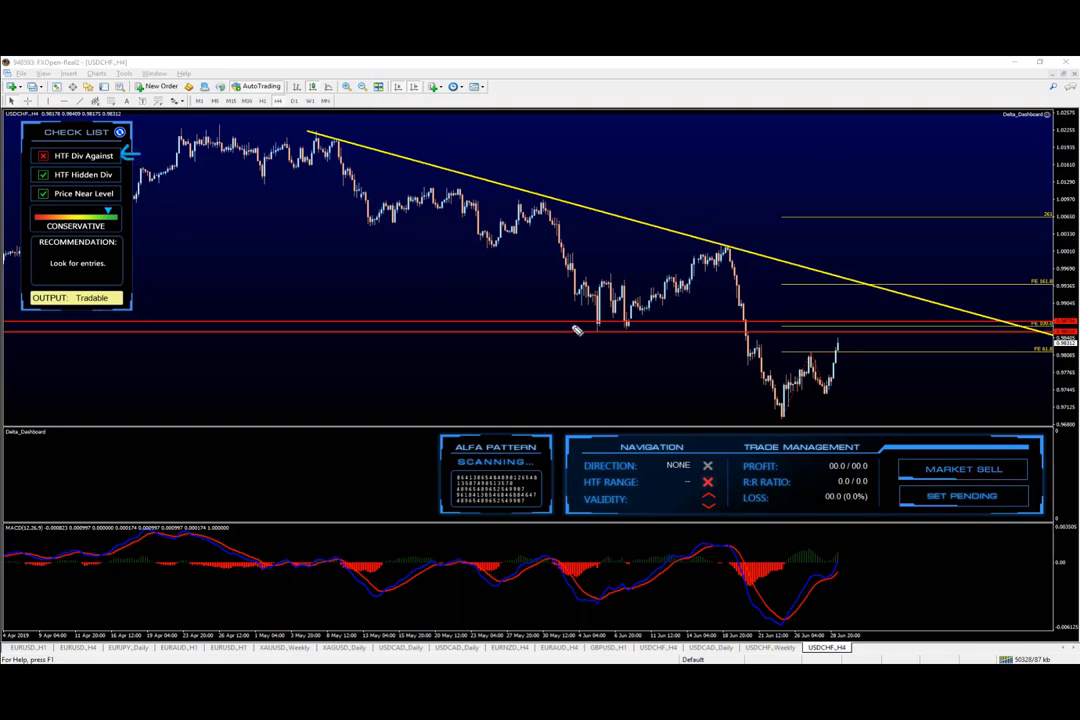
{"action": "mouse_move", "coordinate": [354, 264]}
{"action": "left_mouse_down"}
{"action": "mouse_move", "coordinate": [388, 300]}
{"action": "mouse_move", "coordinate": [354, 300]}
{"action": "left_mouse_up"}
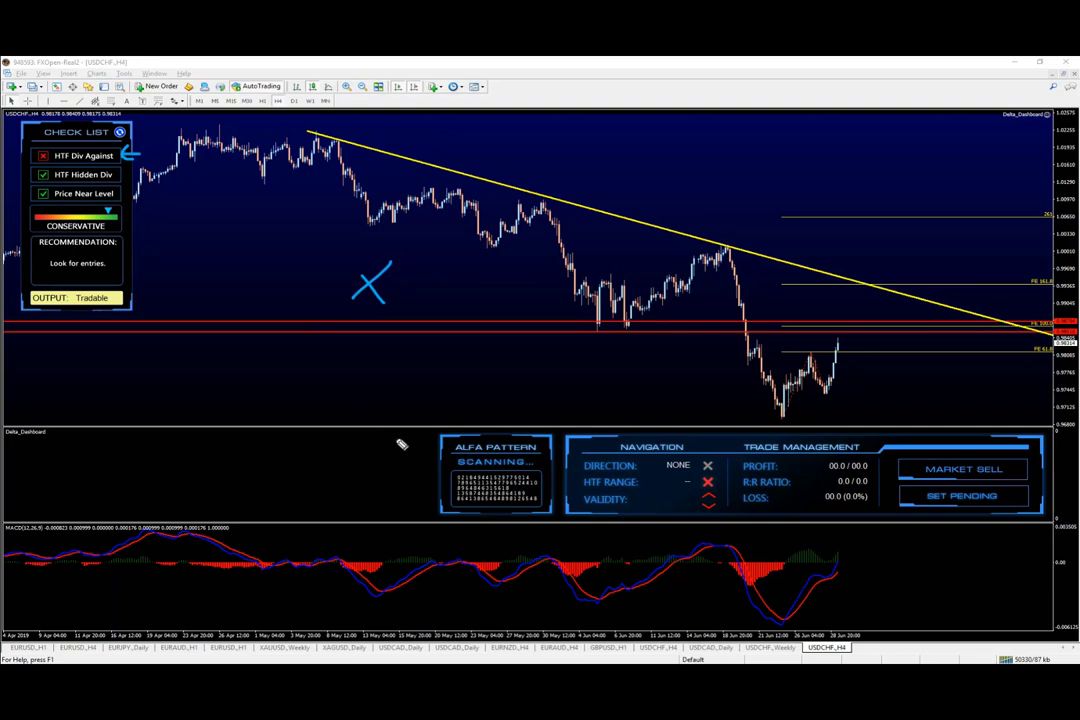
{"action": "left_click_drag", "start_coordinate": [806, 537], "coordinate": [836, 546]}
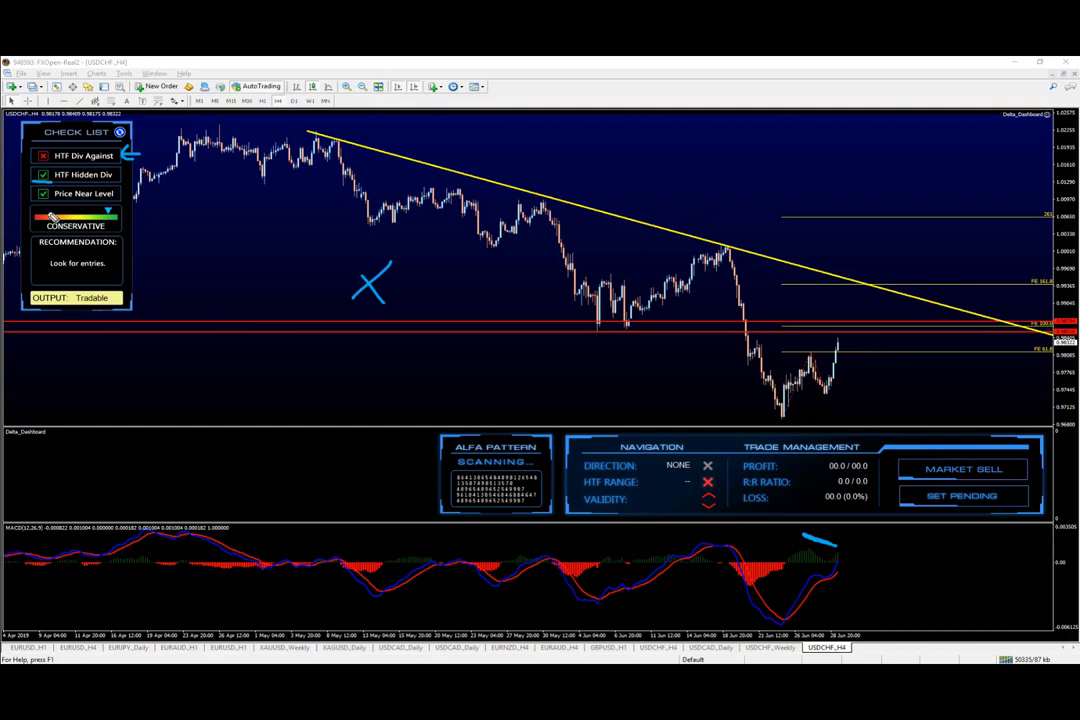
{"action": "mouse_move", "coordinate": [846, 322]}
{"action": "left_mouse_down"}
{"action": "mouse_move", "coordinate": [830, 328]}
{"action": "mouse_move", "coordinate": [846, 322]}
{"action": "left_mouse_up"}
Underline the checklist's Conservative rating and Look for entries recommendation, circle the Tradable output, and clear all annotations.
{"action": "left_click_drag", "start_coordinate": [38, 232], "coordinate": [132, 232]}
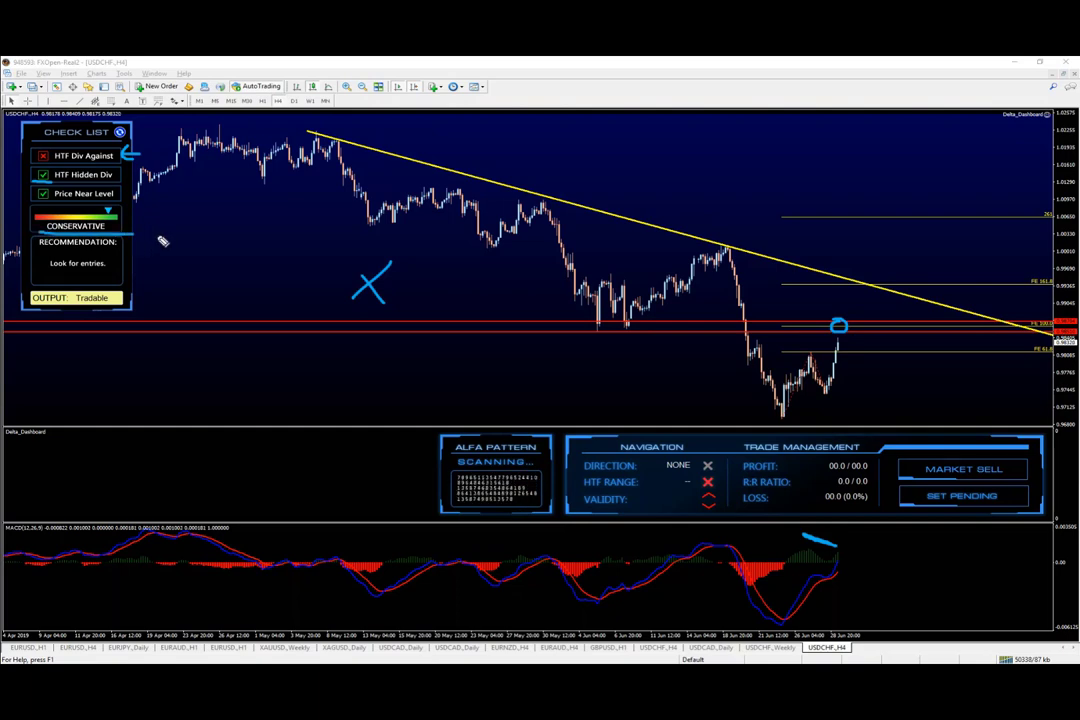
{"action": "left_click_drag", "start_coordinate": [40, 275], "coordinate": [150, 275]}
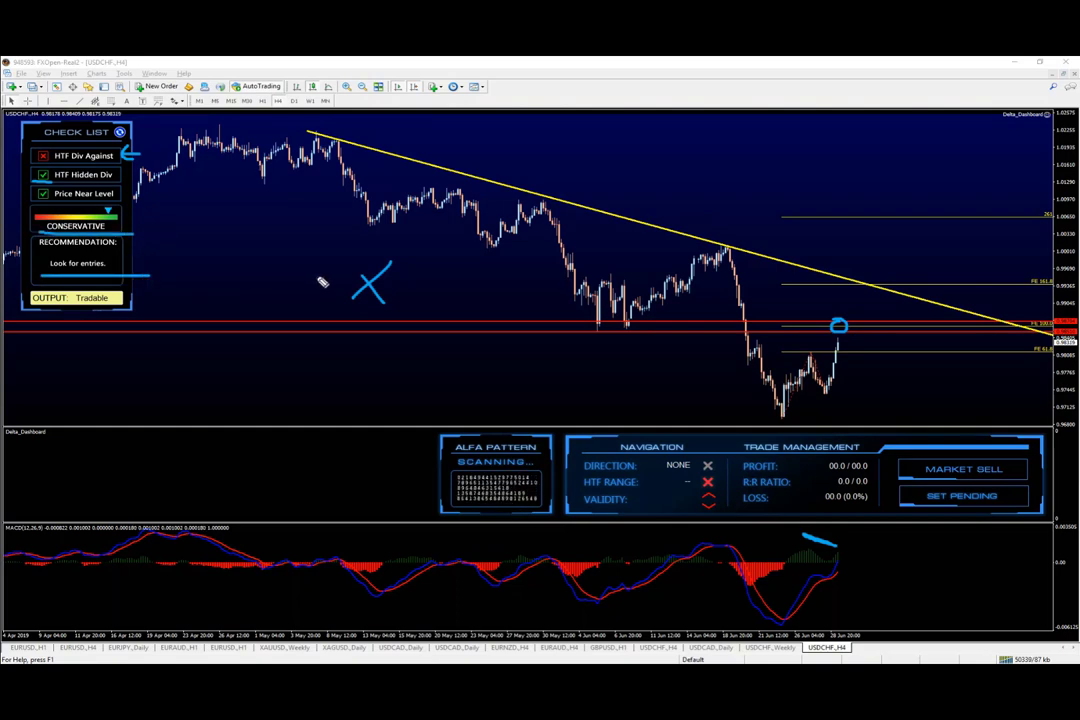
{"action": "mouse_move", "coordinate": [92, 284]}
{"action": "left_mouse_down"}
{"action": "mouse_move", "coordinate": [62, 310]}
{"action": "mouse_move", "coordinate": [125, 287]}
{"action": "left_mouse_up"}
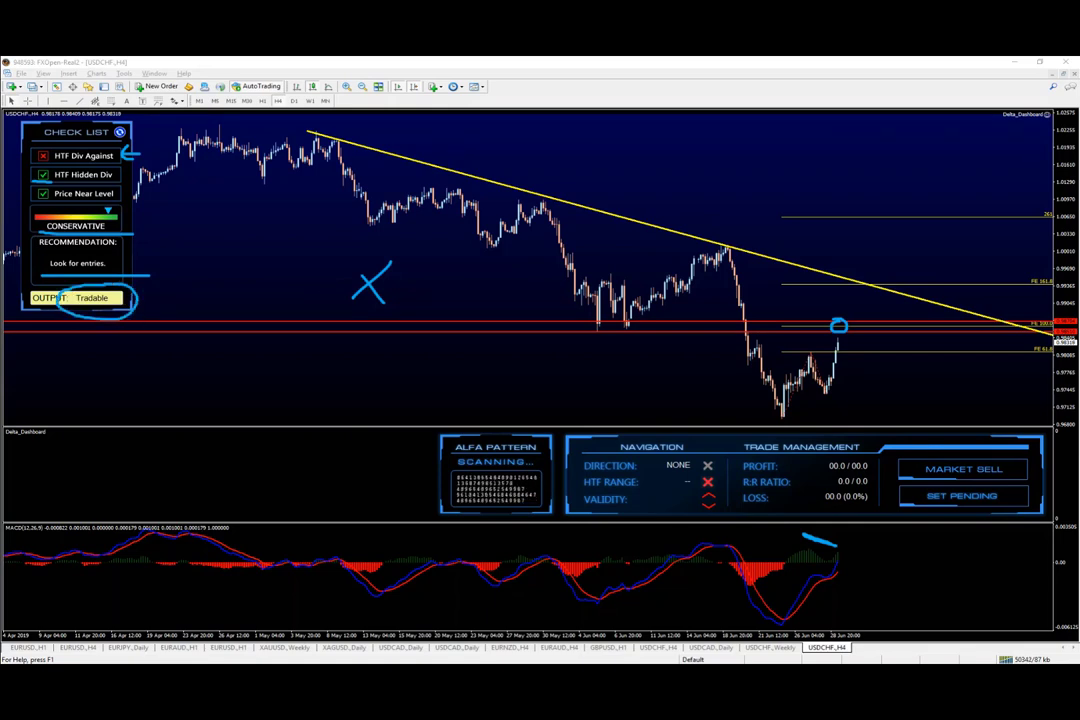
{"action": "key", "text": "Escape"}
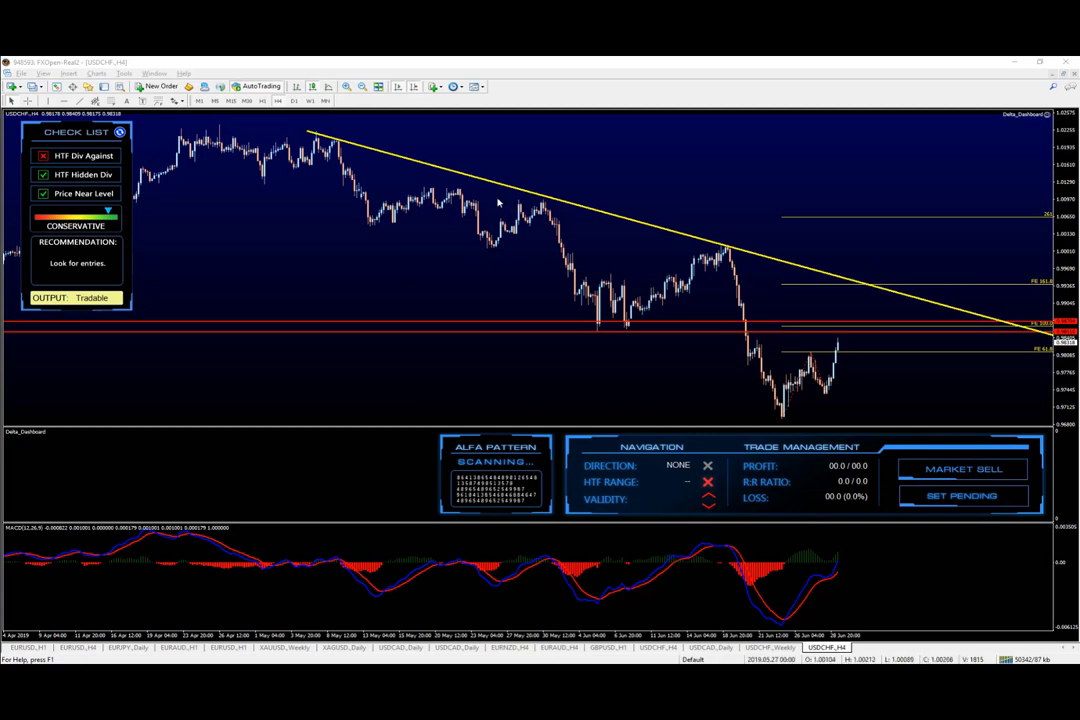
Switch the USDCHF chart to M30, sketch a two-peak reversal with a neckline, circle its middle low, and clear the sketch.
{"action": "left_click", "coordinate": [230, 101]}
{"action": "left_click", "coordinate": [246, 102]}
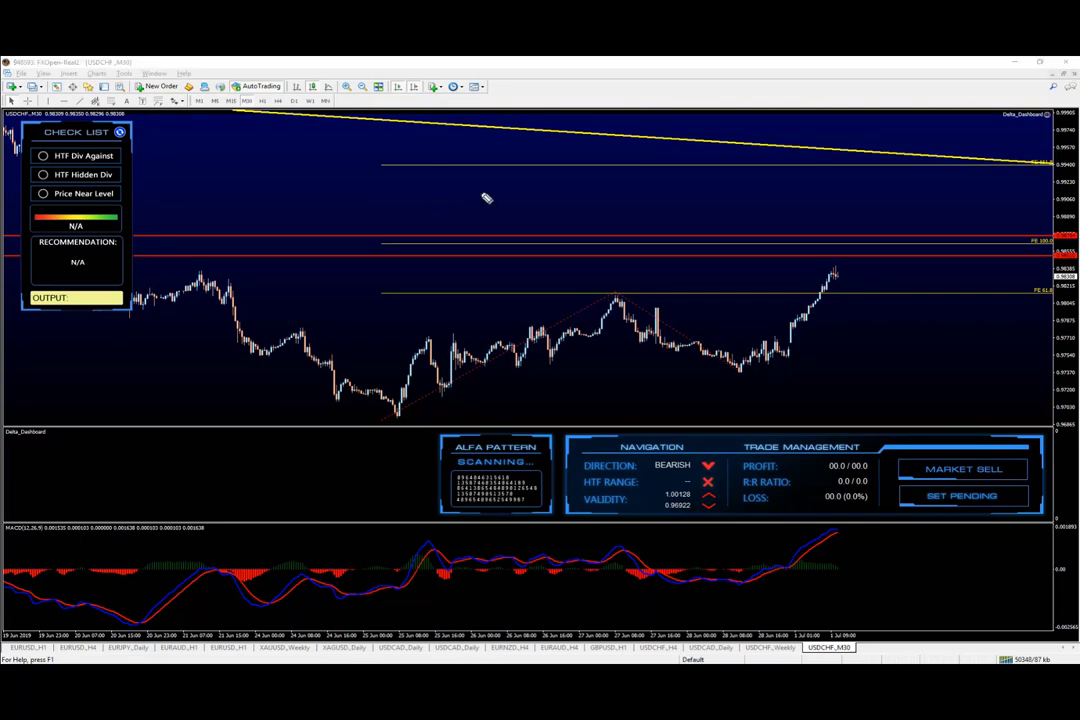
{"action": "mouse_move", "coordinate": [446, 272]}
{"action": "left_mouse_down"}
{"action": "mouse_move", "coordinate": [513, 208]}
{"action": "mouse_move", "coordinate": [545, 277]}
{"action": "left_mouse_up"}
{"action": "left_click_drag", "start_coordinate": [485, 239], "coordinate": [580, 238]}
{"action": "left_click_drag", "start_coordinate": [446, 205], "coordinate": [518, 182]}
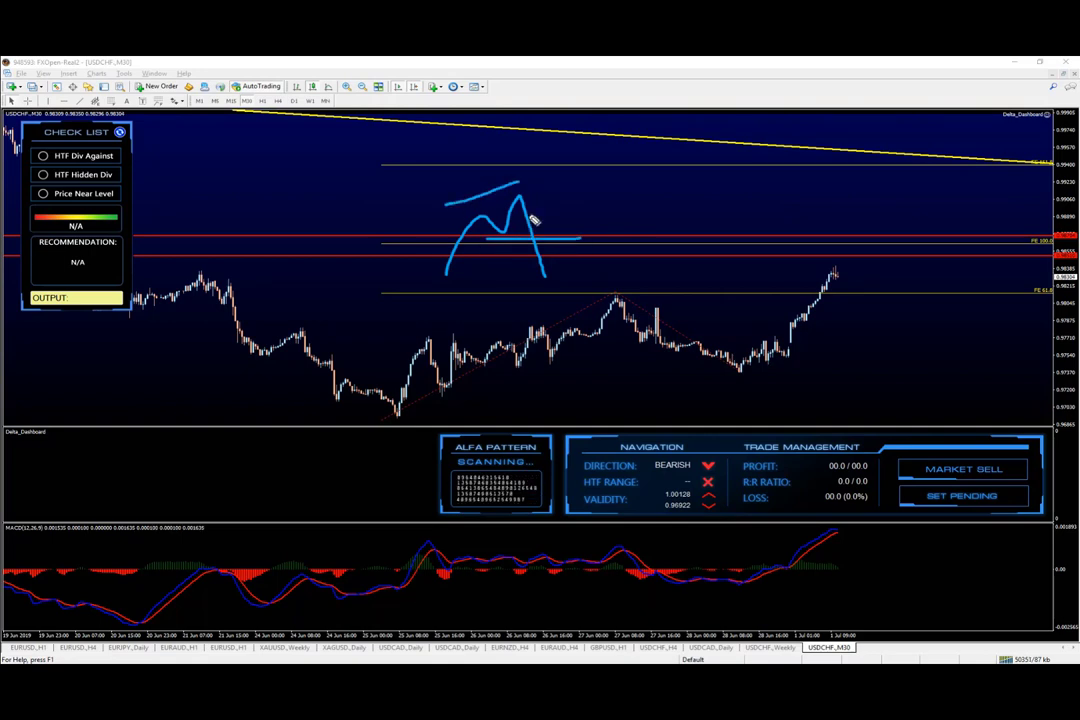
{"action": "left_click_drag", "start_coordinate": [514, 238], "coordinate": [510, 224]}
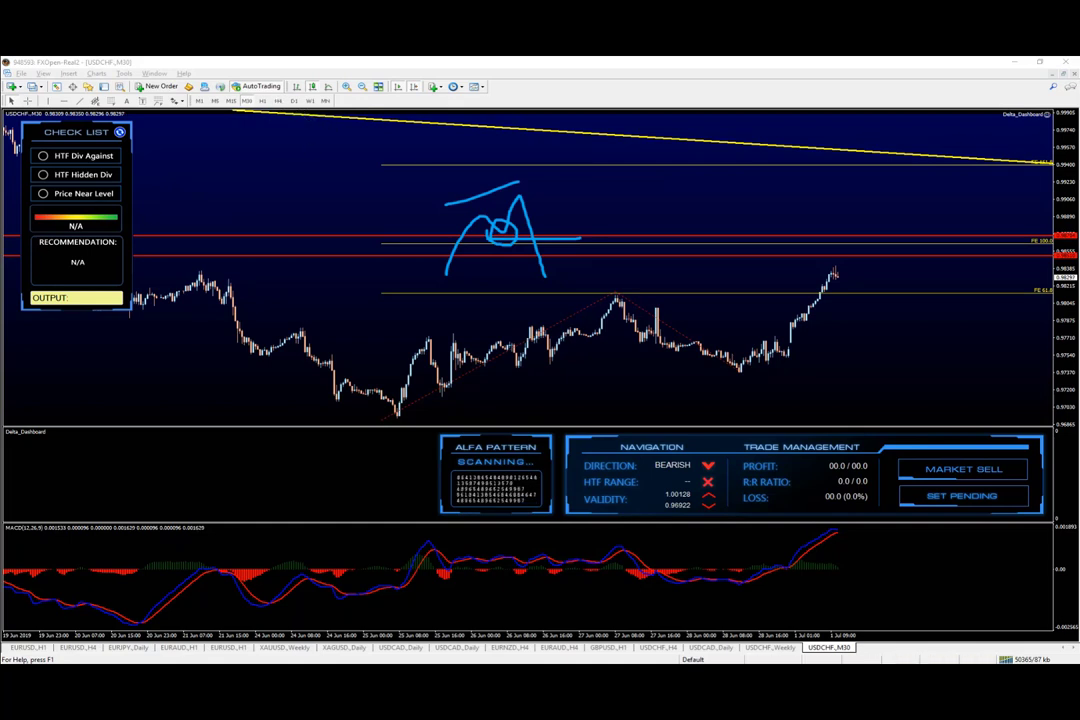
{"action": "key", "text": "Escape"}
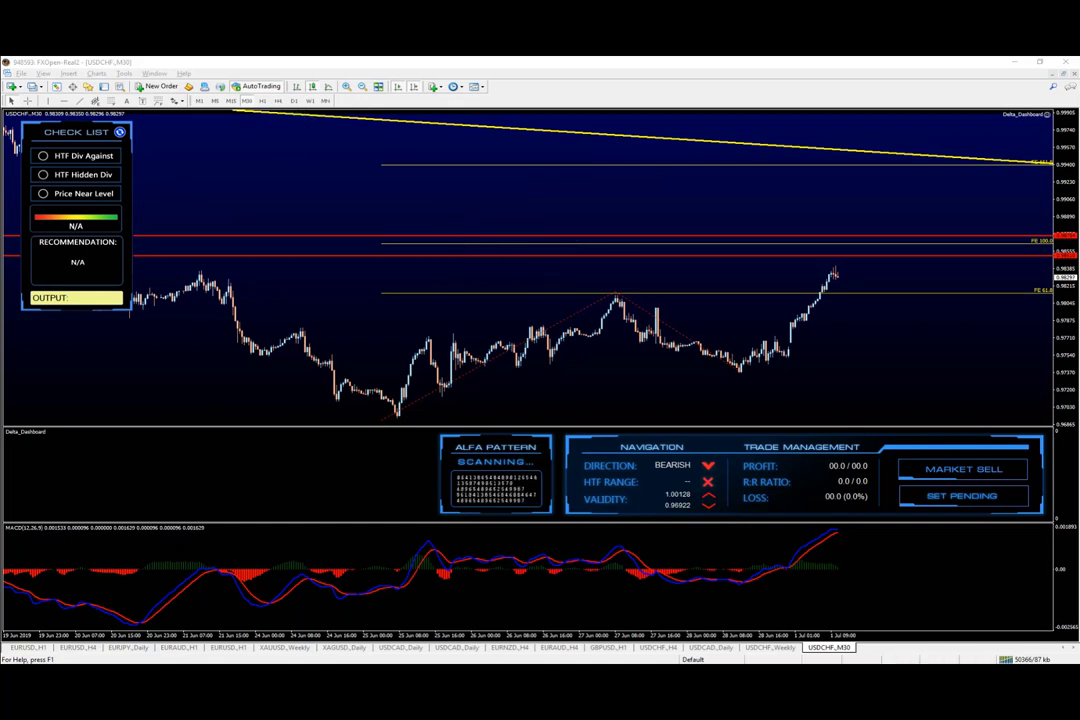
Sketch the projected USDCHF rise into the red resistance zone, circle the zone, underline it, and draw an arrow pointing down from it.
{"action": "middle_click", "coordinate": [844, 272]}
{"action": "mouse_move", "coordinate": [844, 272]}
{"action": "left_mouse_down"}
{"action": "mouse_move", "coordinate": [870, 243]}
{"action": "mouse_move", "coordinate": [856, 250]}
{"action": "mouse_move", "coordinate": [884, 240]}
{"action": "left_mouse_up"}
{"action": "mouse_move", "coordinate": [838, 271]}
{"action": "left_mouse_down"}
{"action": "mouse_move", "coordinate": [849, 285]}
{"action": "mouse_move", "coordinate": [882, 245]}
{"action": "mouse_move", "coordinate": [867, 245]}
{"action": "mouse_move", "coordinate": [911, 246]}
{"action": "mouse_move", "coordinate": [929, 270]}
{"action": "left_mouse_up"}
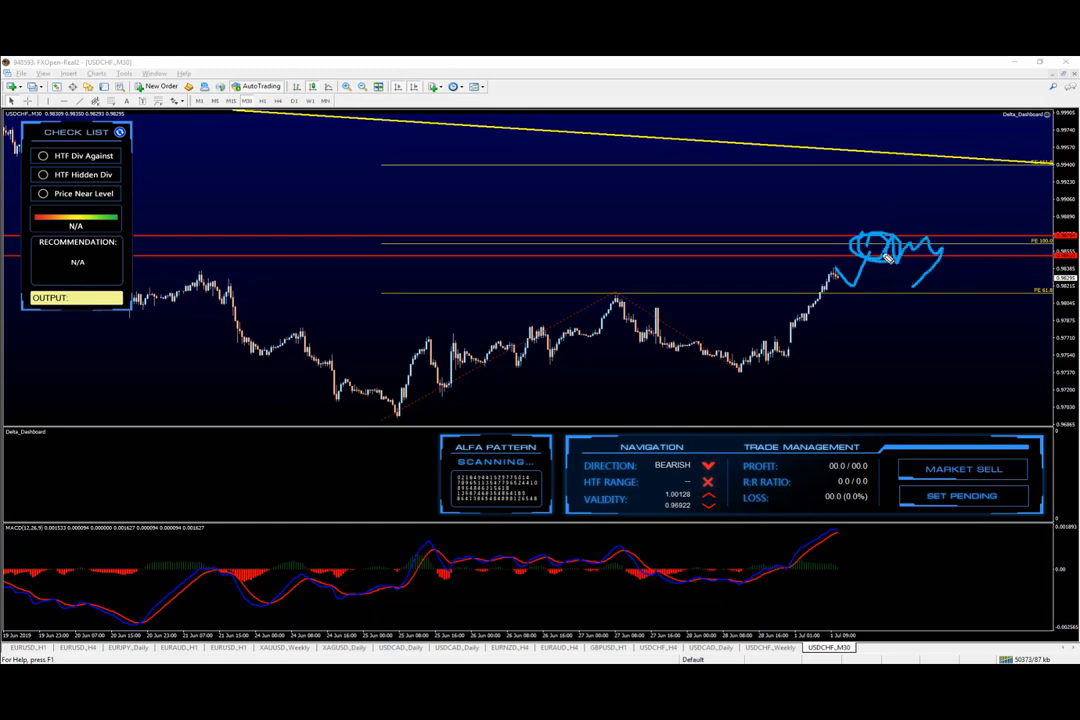
{"action": "mouse_move", "coordinate": [810, 259]}
{"action": "left_mouse_down"}
{"action": "mouse_move", "coordinate": [958, 258]}
{"action": "mouse_move", "coordinate": [935, 322]}
{"action": "left_mouse_up"}
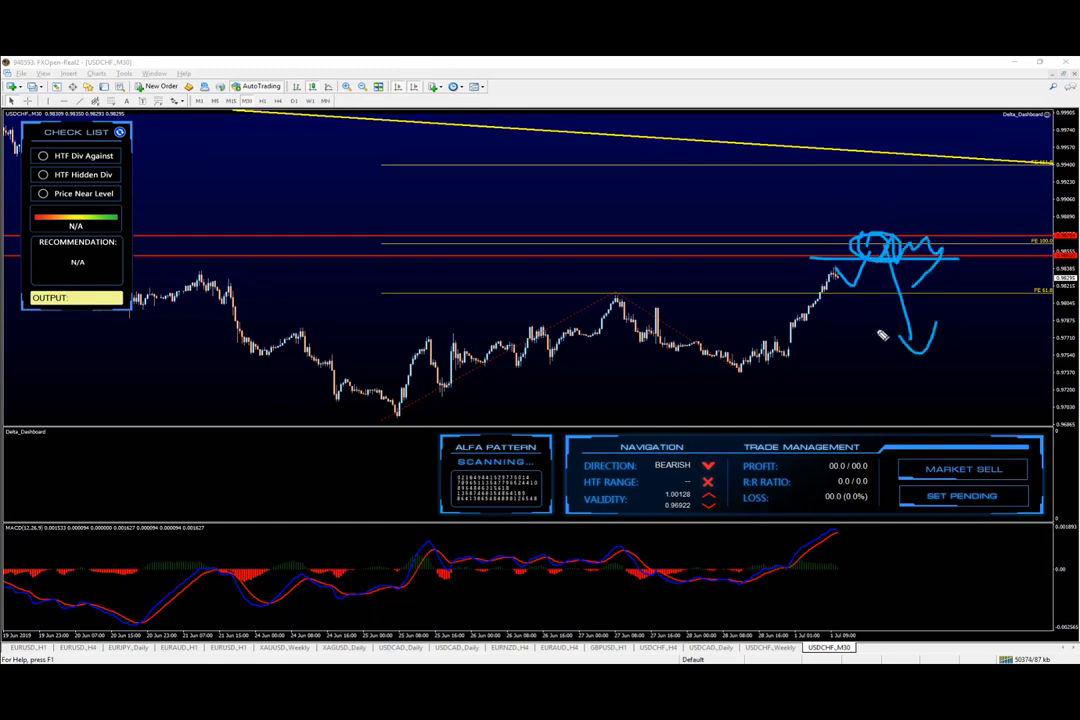